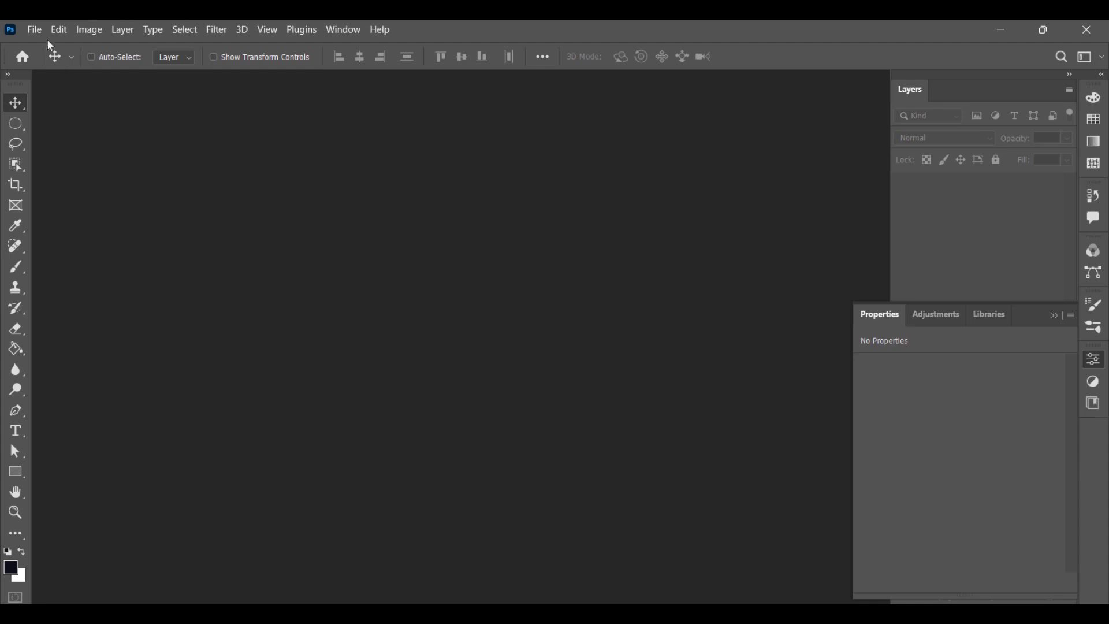
- Create a new 1920 × 1080 document with its resolution set to 72 ppi
{"action": "left_click", "coordinate": [35, 30]}
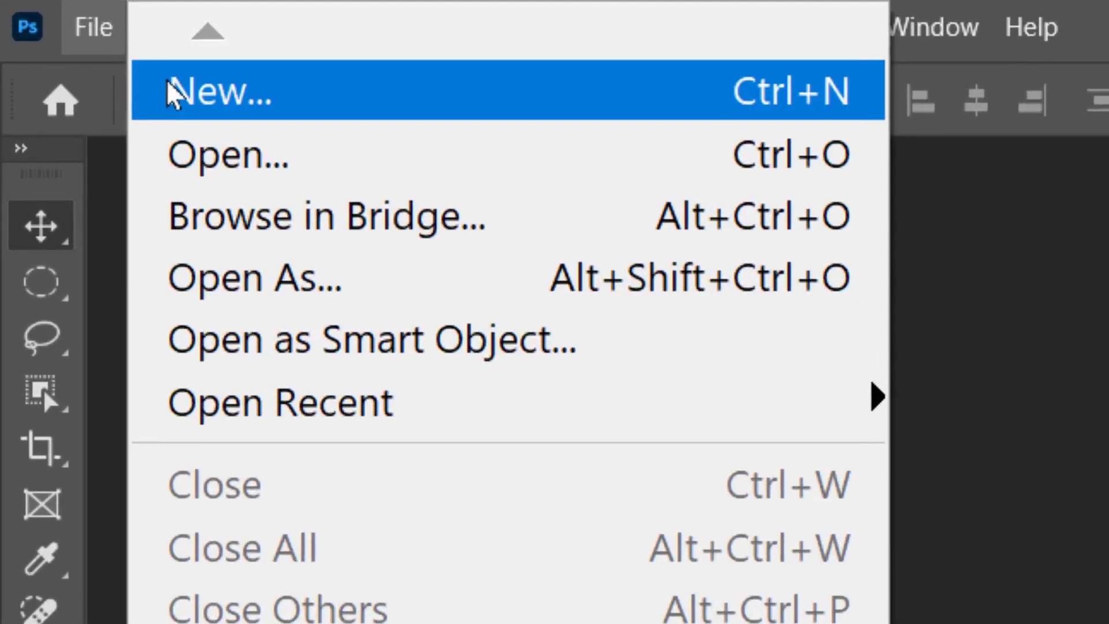
{"action": "left_click", "coordinate": [173, 93]}
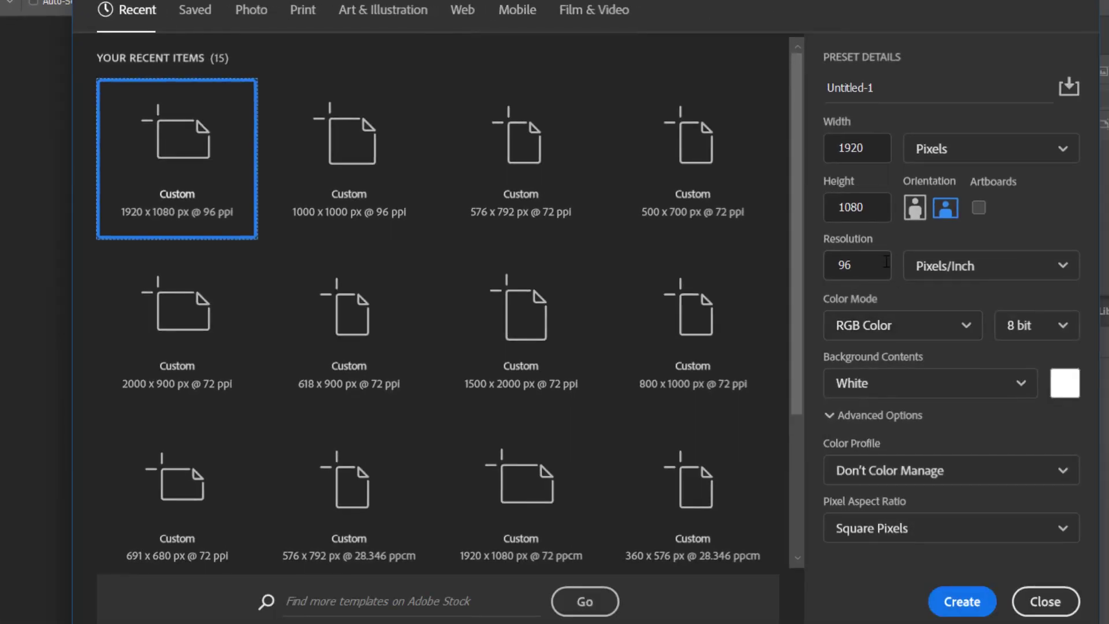
{"action": "left_click", "coordinate": [886, 262]}
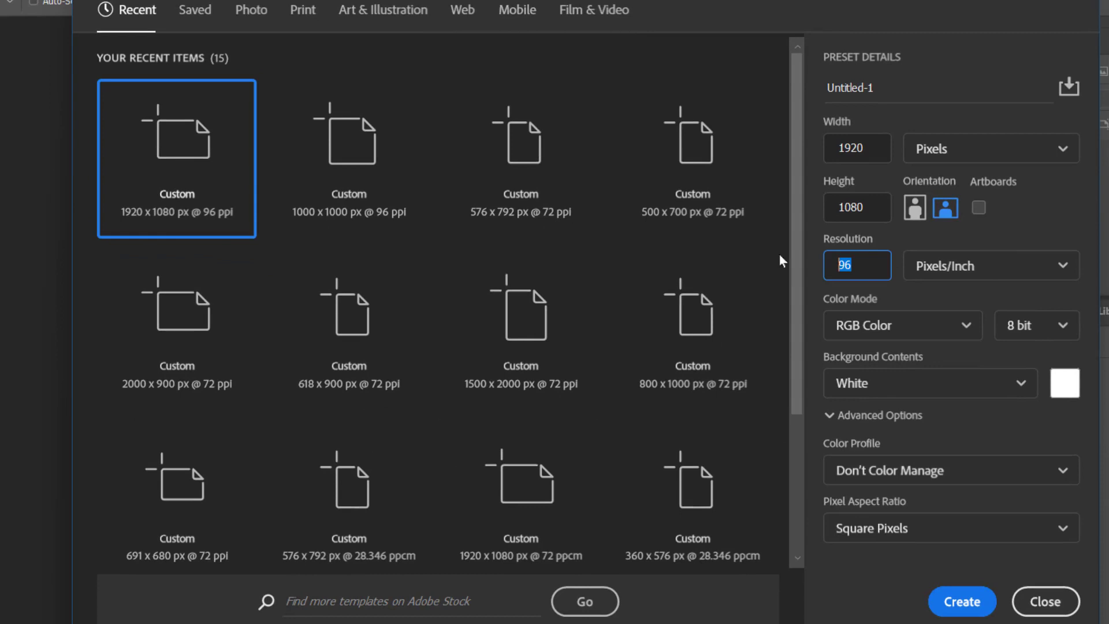
{"action": "type", "text": "72"}
{"action": "key", "text": "Return"}
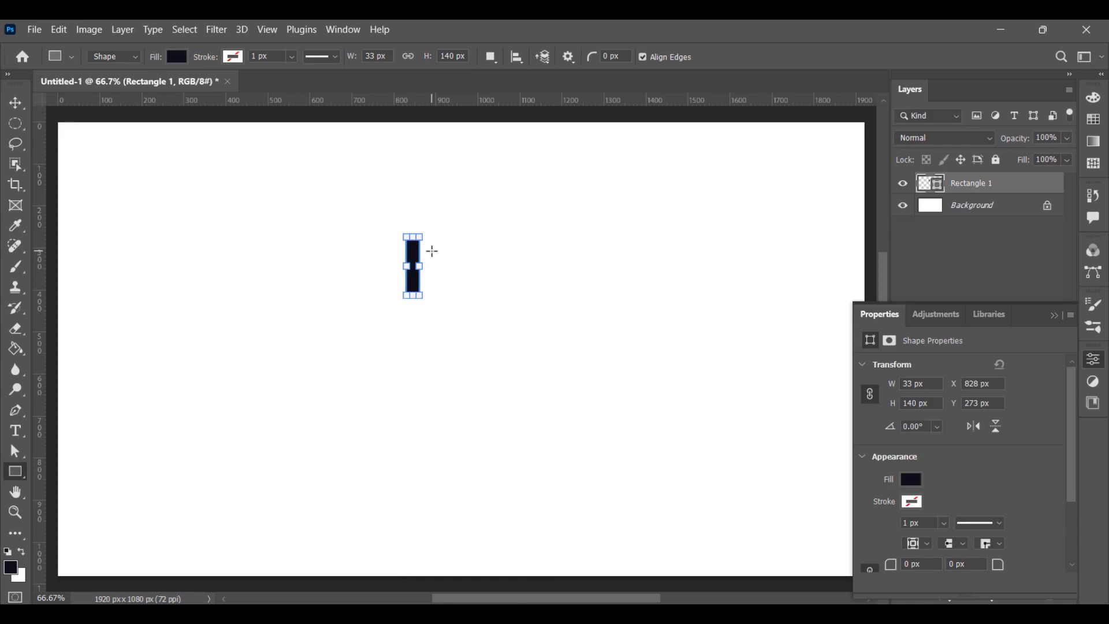
- Zoom in close and pan until the top edge of Rectangle 1 is visible
{"action": "key", "text": "ctrl+plus"}
{"action": "key", "text": "ctrl+plus"}
{"action": "key", "text": "ctrl+plus"}
{"action": "key", "text": "ctrl+plus"}
{"action": "key", "text": "ctrl+plus"}
{"action": "key", "text": "ctrl+plus"}
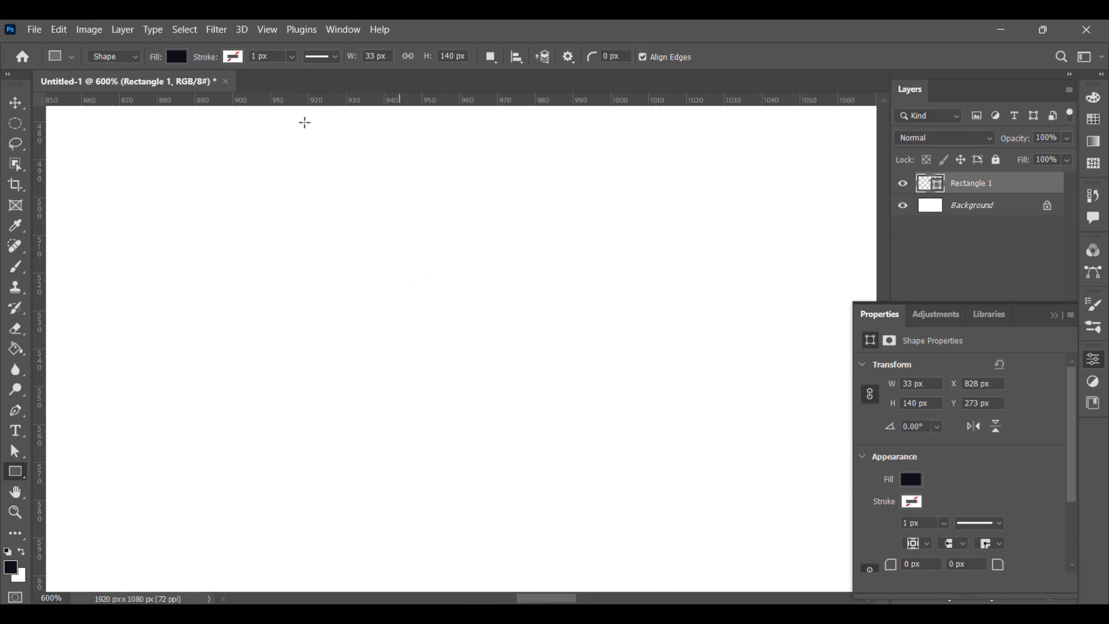
{"action": "left_click_drag", "start_coordinate": [260, 220], "coordinate": [470, 376]}
{"action": "left_click_drag", "start_coordinate": [463, 142], "coordinate": [454, 285]}
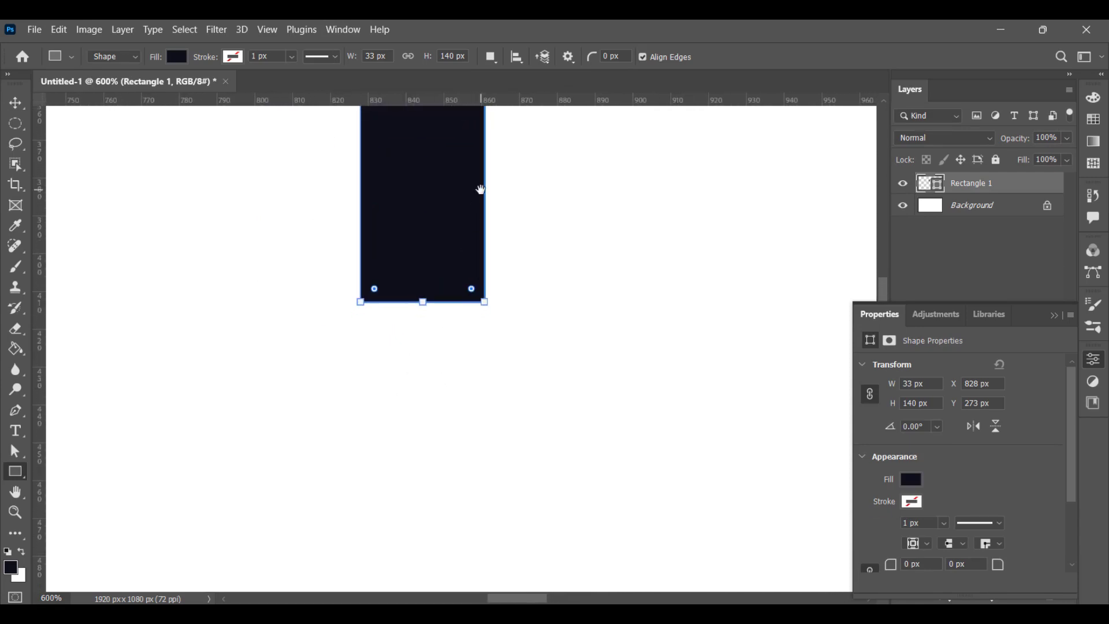
{"action": "left_click_drag", "start_coordinate": [481, 191], "coordinate": [449, 369]}
{"action": "left_click_drag", "start_coordinate": [416, 183], "coordinate": [421, 339]}
{"action": "left_click_drag", "start_coordinate": [428, 292], "coordinate": [479, 274]}
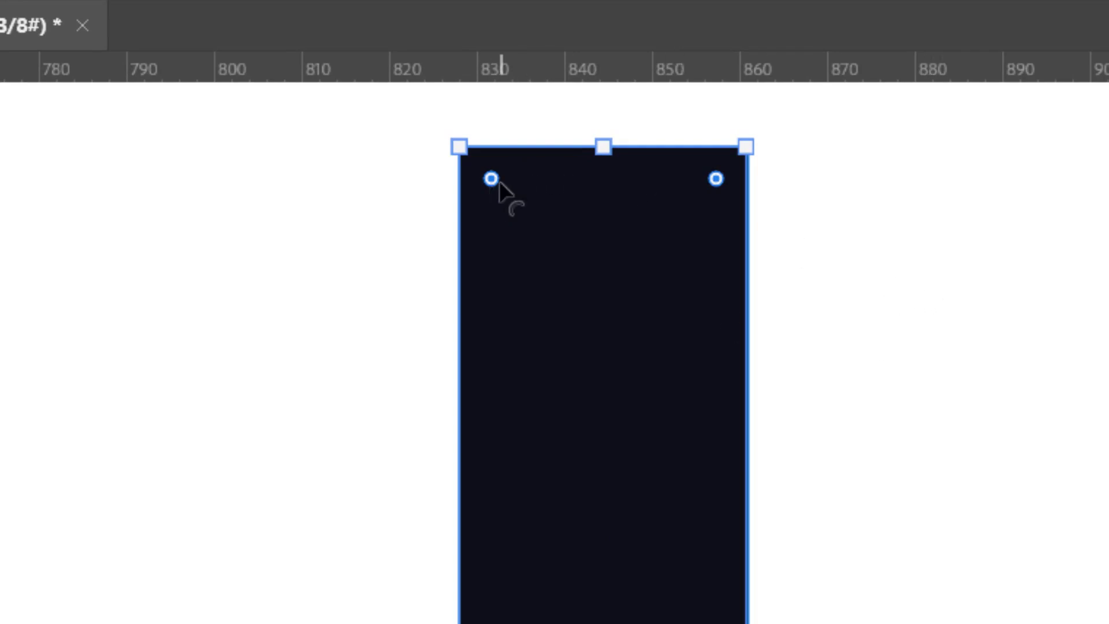
- Round Rectangle 1's corners to a 16 px radius, then zoom back out
{"action": "left_click_drag", "start_coordinate": [493, 185], "coordinate": [486, 353]}
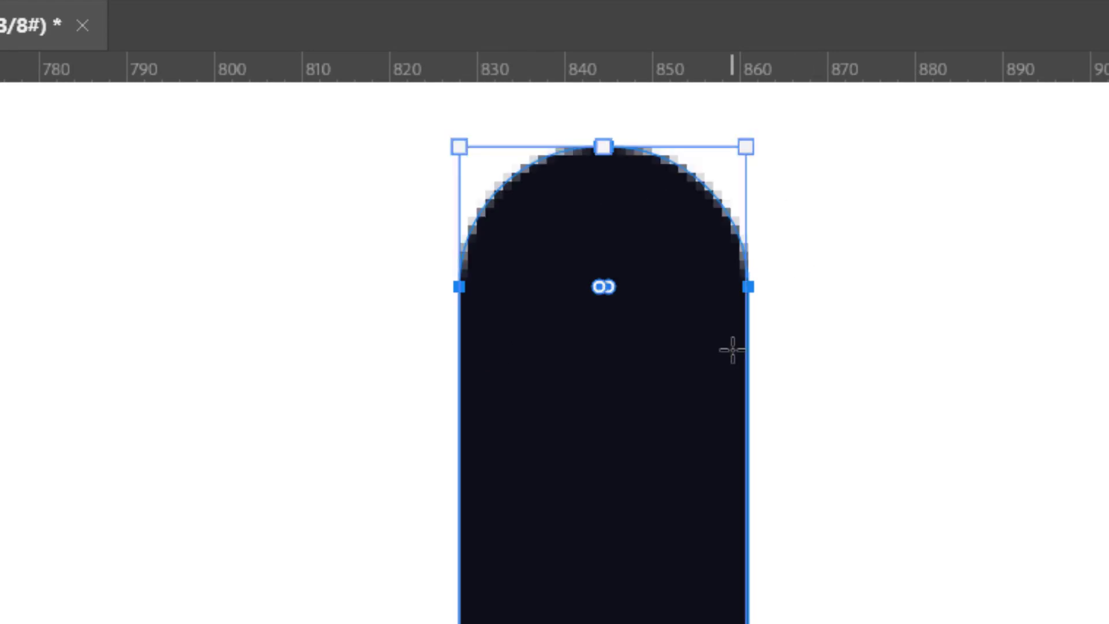
{"action": "scroll", "coordinate": [732, 350], "scroll_direction": "down", "scroll_amount": 5}
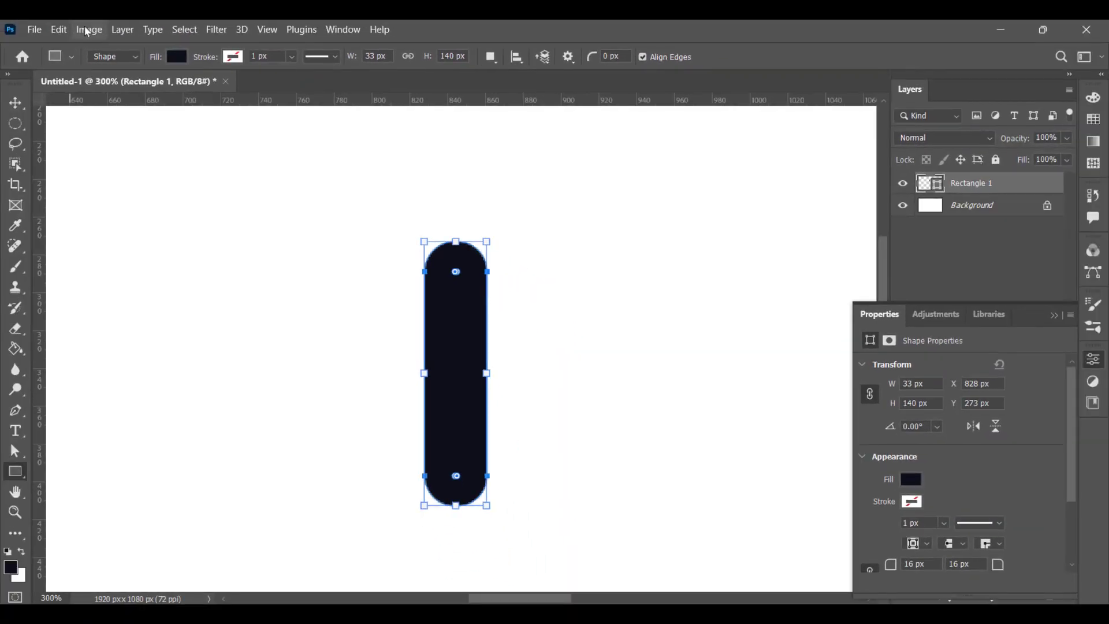
- Trim away the empty canvas around the 33 × 140 px capsule
{"action": "left_click", "coordinate": [89, 30]}
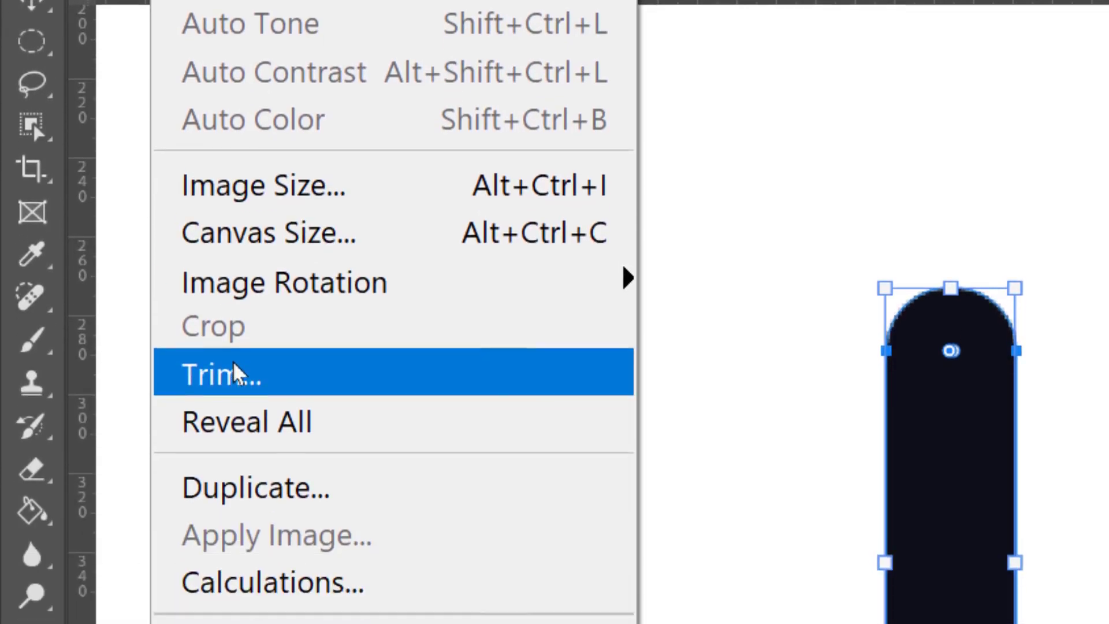
{"action": "left_click", "coordinate": [231, 548]}
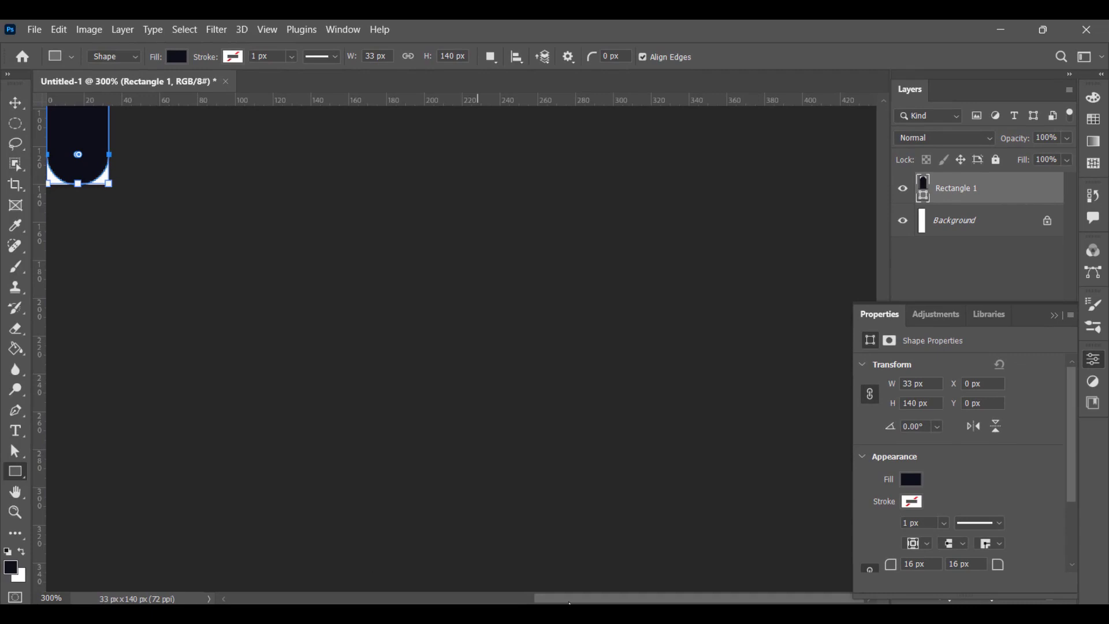
{"action": "left_click_drag", "start_coordinate": [569, 601], "coordinate": [454, 601]}
- Hide the white Background layer so the capsule sits on transparency
{"action": "scroll", "coordinate": [390, 410], "scroll_direction": "up", "scroll_amount": 2}
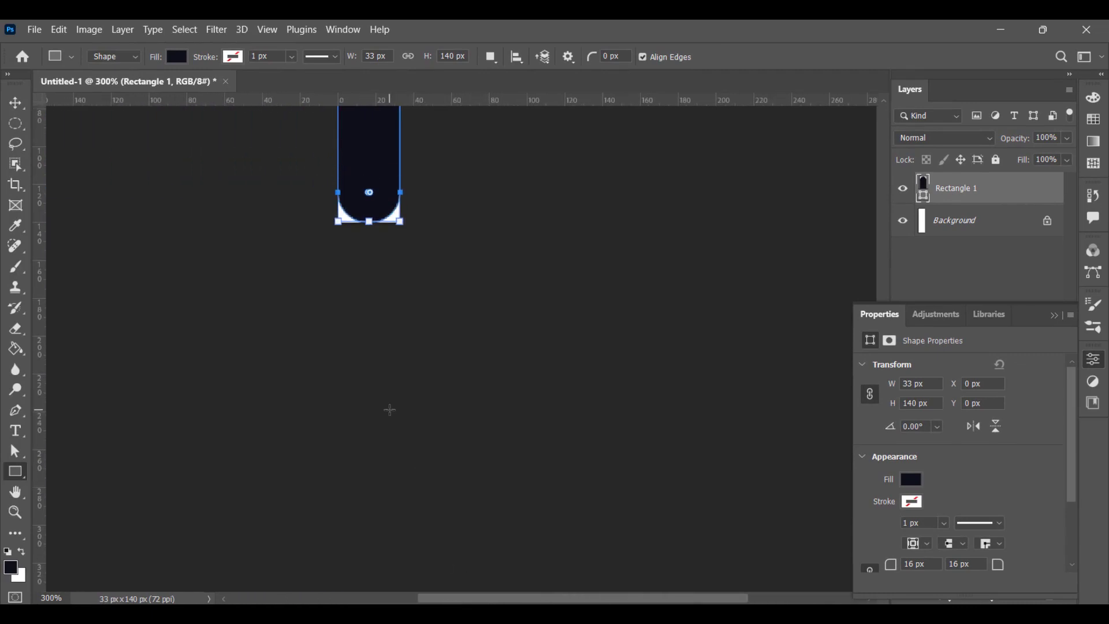
{"action": "scroll", "coordinate": [389, 410], "scroll_direction": "up", "scroll_amount": 10}
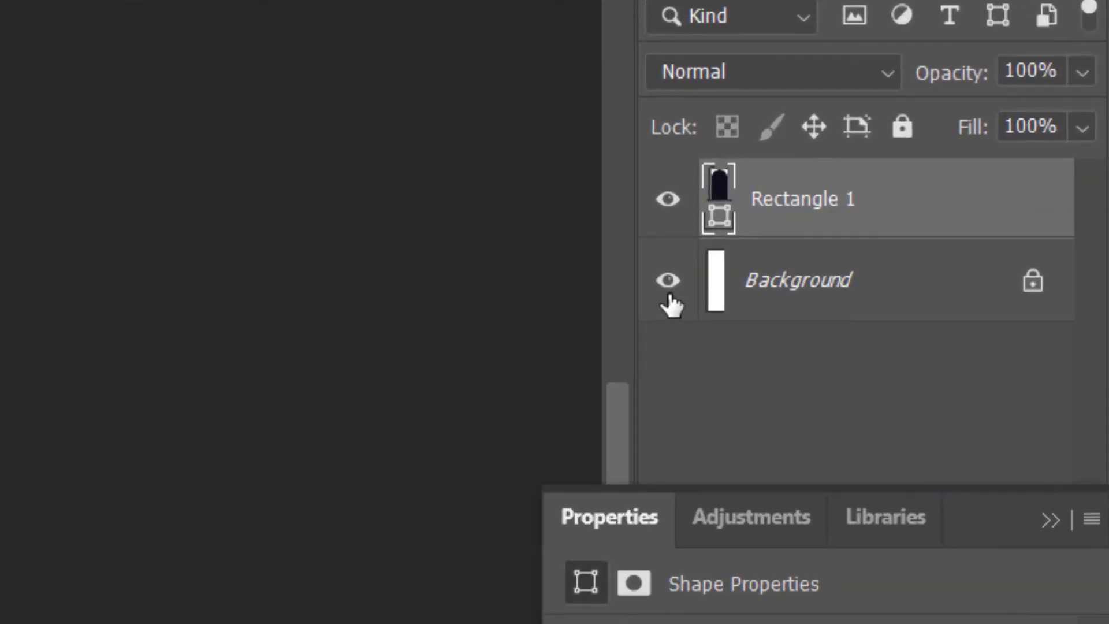
{"action": "left_click", "coordinate": [669, 283]}
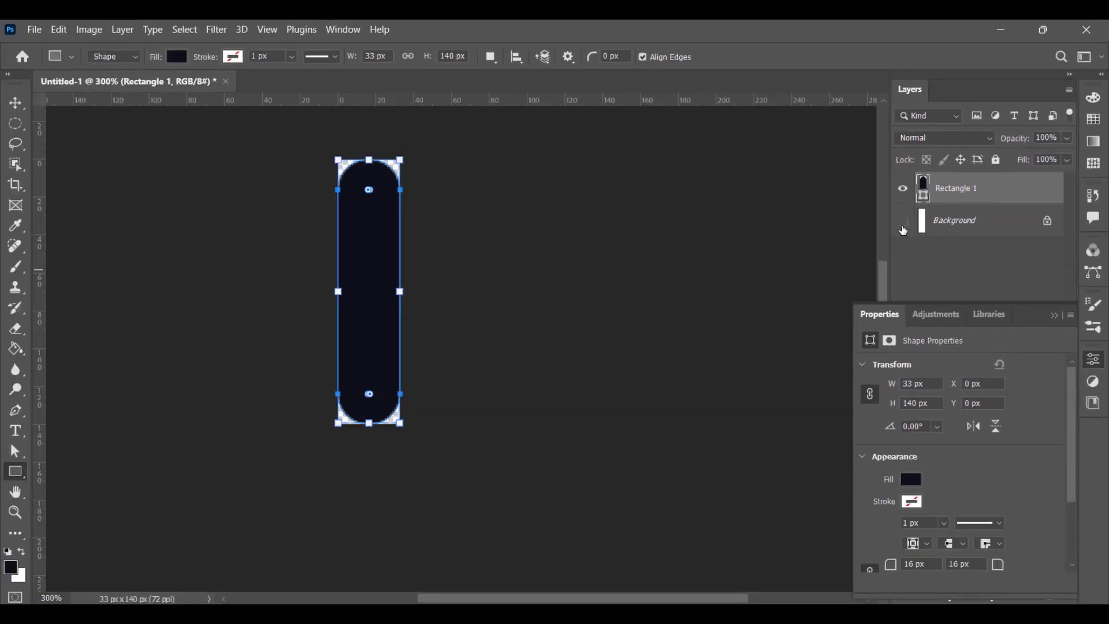
{"action": "left_click", "coordinate": [59, 29]}
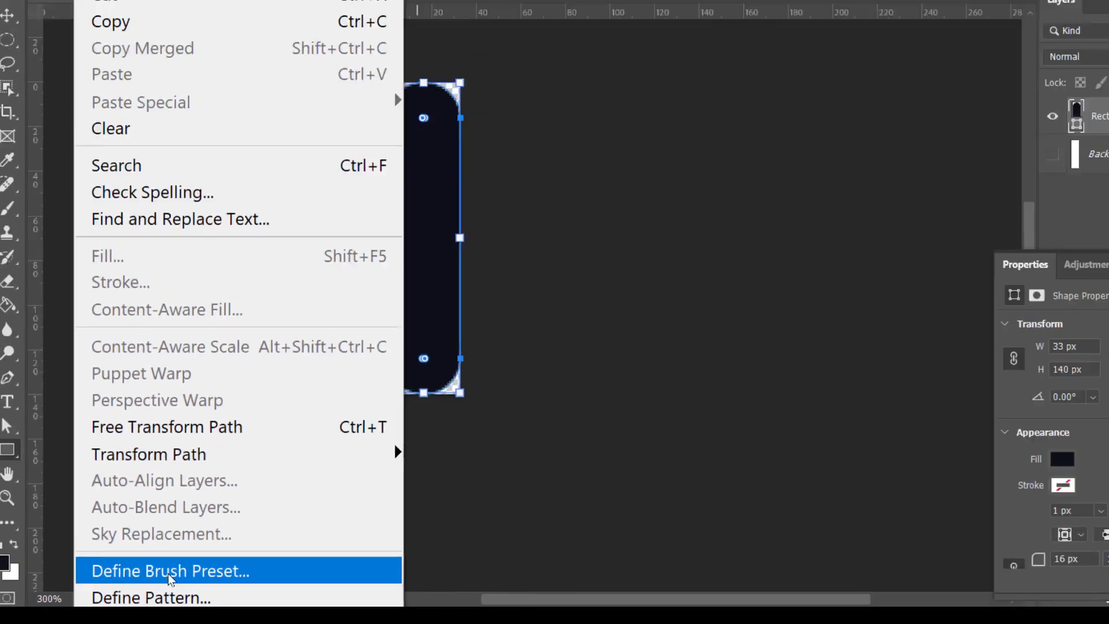
- Define the capsule as a new brush preset named 'stitch'
{"action": "left_click", "coordinate": [305, 558]}
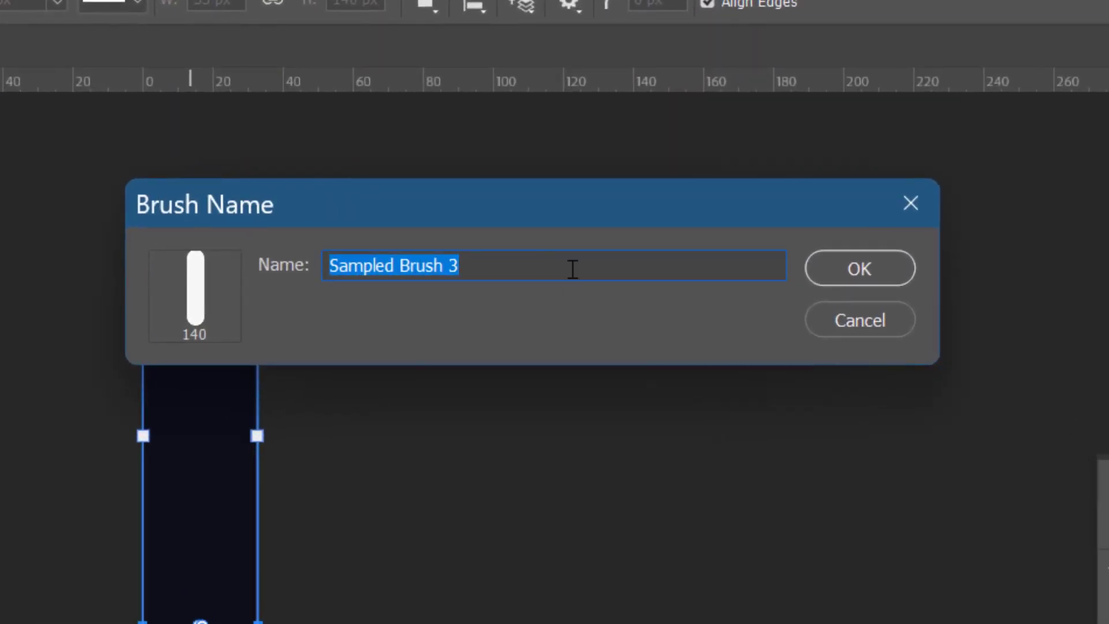
{"action": "type", "text": "stitc"}
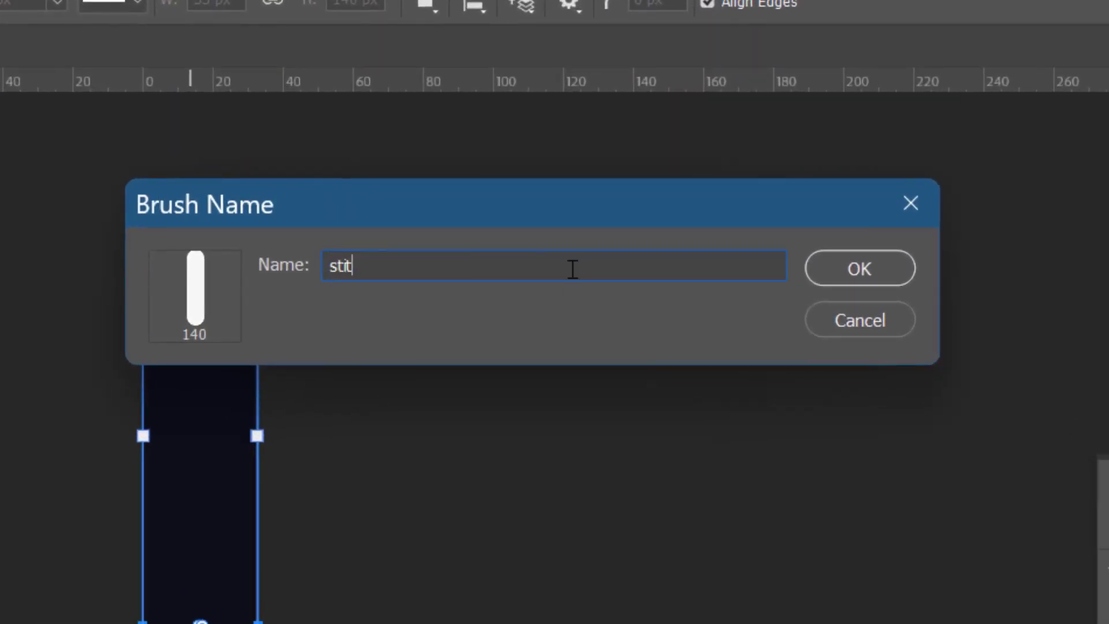
{"action": "type", "text": "h"}
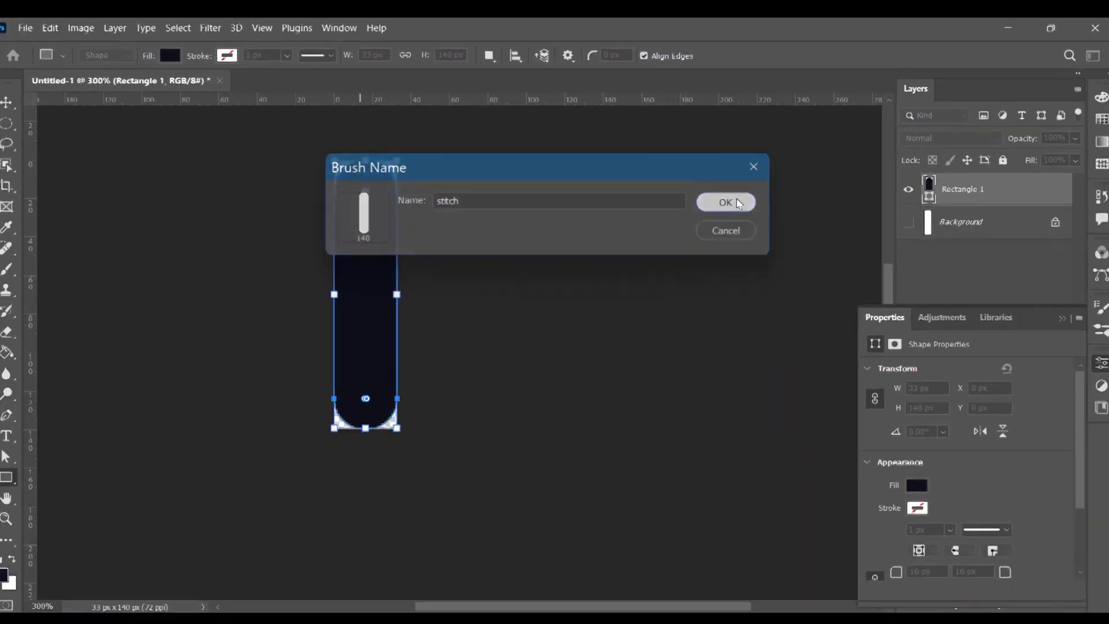
{"action": "left_click", "coordinate": [859, 268]}
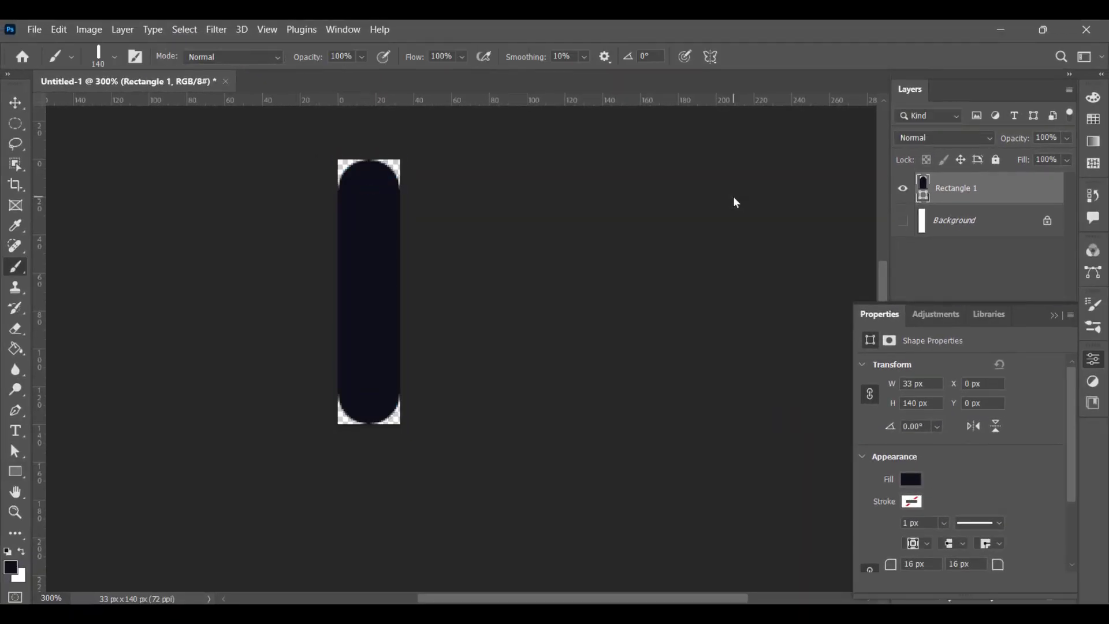
- Create a new 1920 × 1080 white document and collapse the Properties panel
{"action": "left_click", "coordinate": [32, 31]}
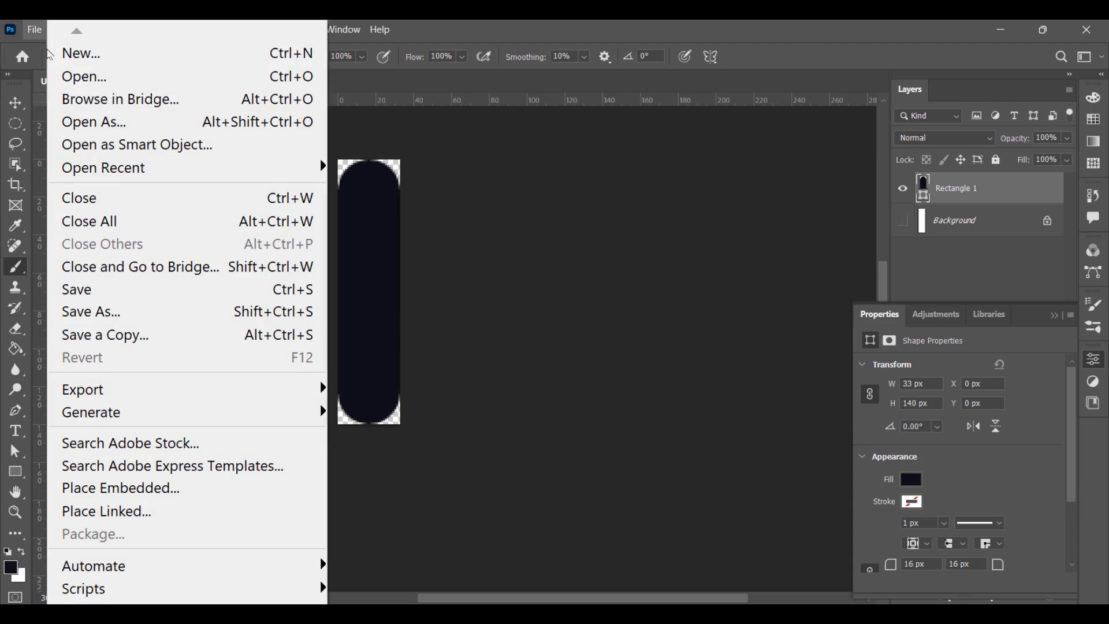
{"action": "left_click", "coordinate": [55, 54]}
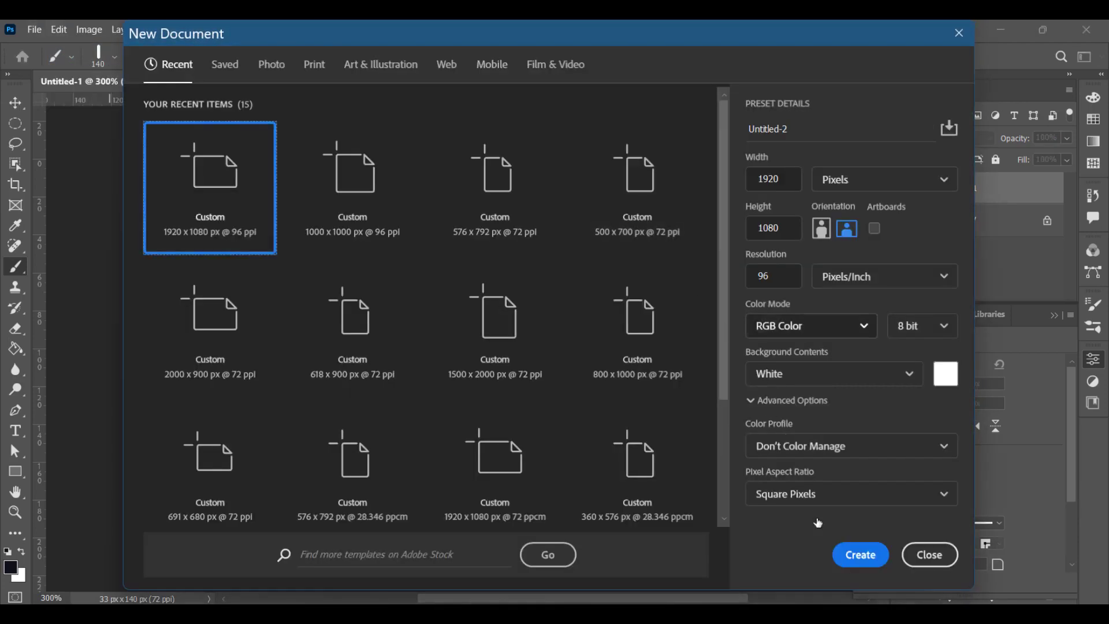
{"action": "left_click", "coordinate": [866, 559]}
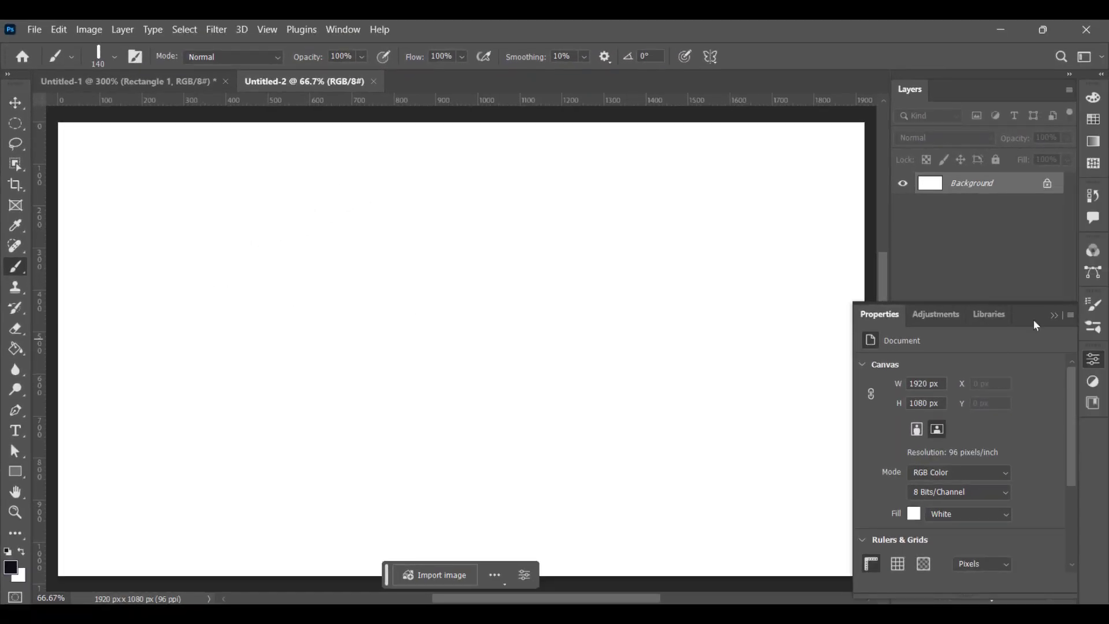
{"action": "left_click", "coordinate": [1054, 316]}
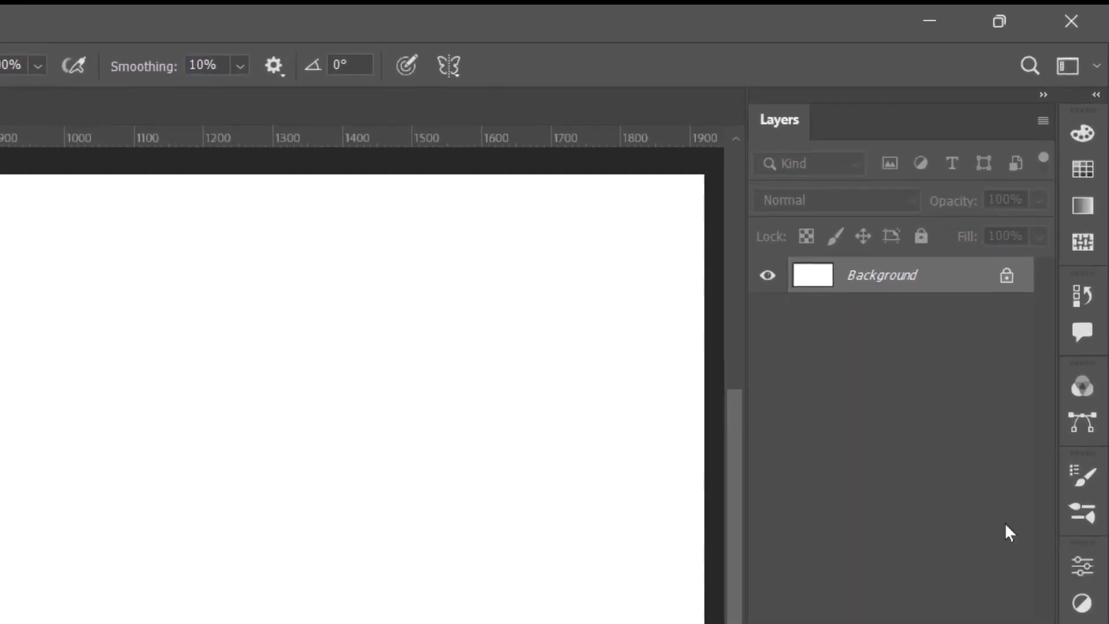
- Add Layer 1, paint and undo a test stitch stroke, then bring up Brush Settings
{"action": "key", "text": "ctrl+shift+alt+n"}
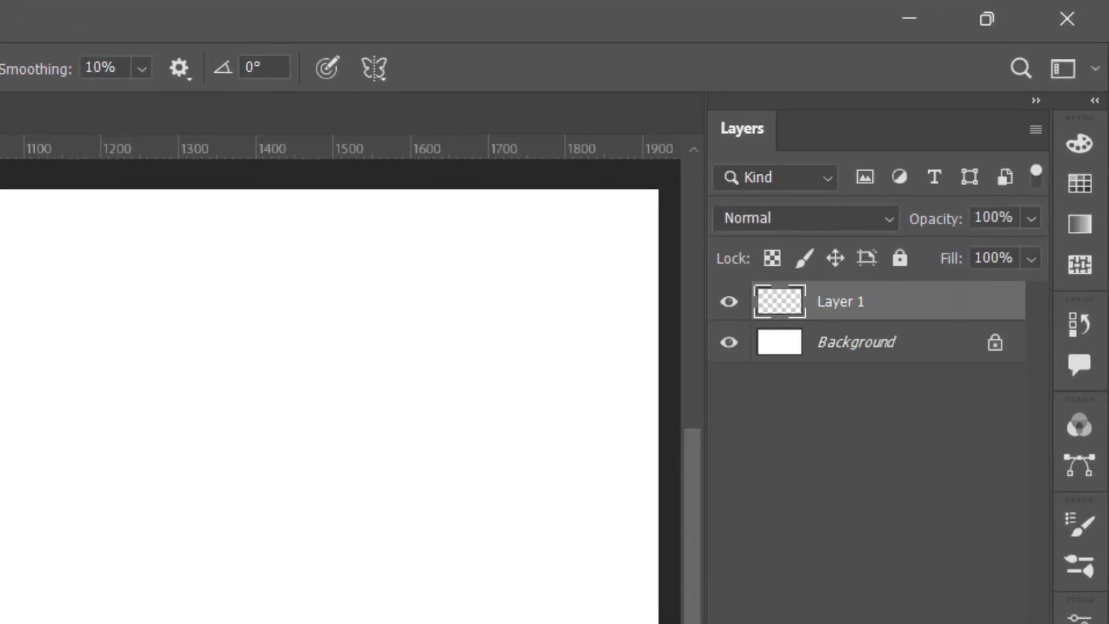
{"action": "mouse_move", "coordinate": [115, 305]}
{"action": "left_mouse_down"}
{"action": "mouse_move", "coordinate": [366, 339]}
{"action": "mouse_move", "coordinate": [733, 248]}
{"action": "left_mouse_up"}
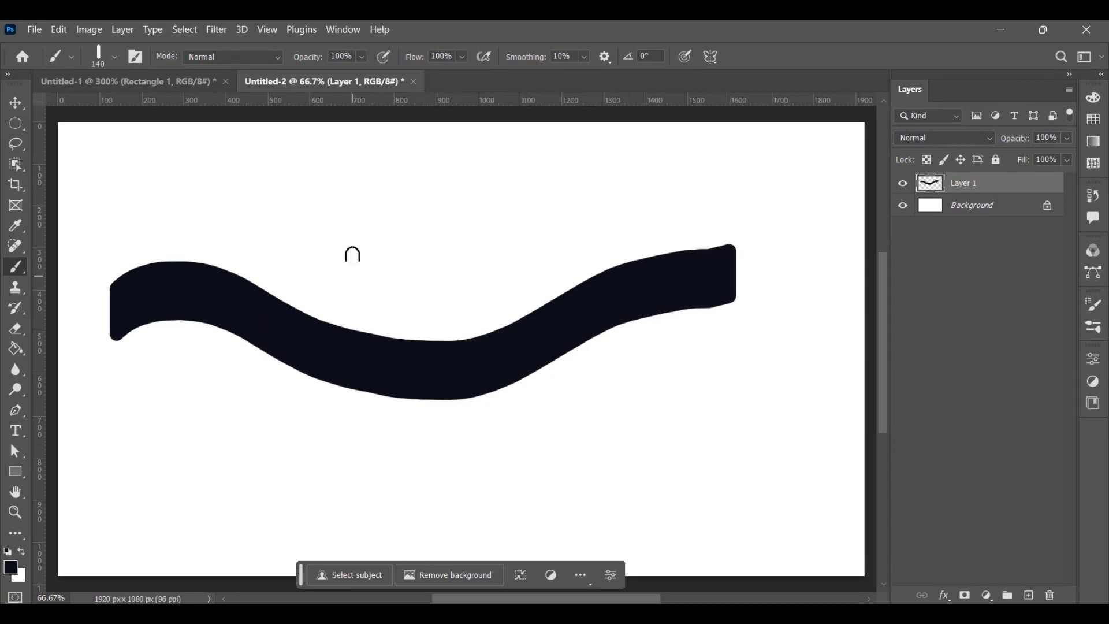
{"action": "key", "text": "ctrl+z"}
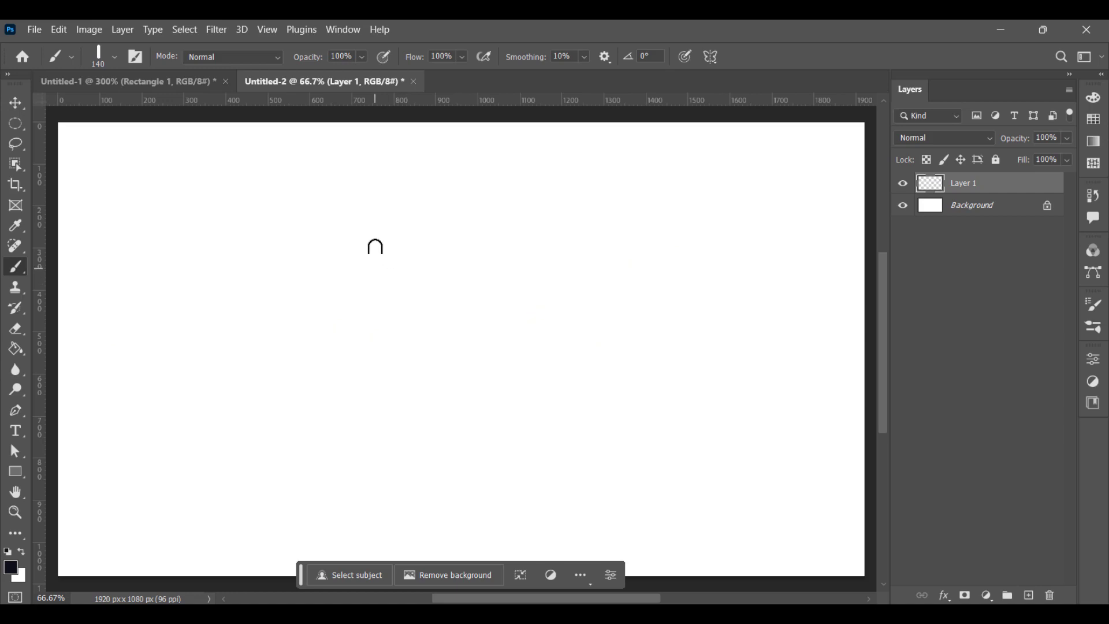
{"action": "key", "text": "F5"}
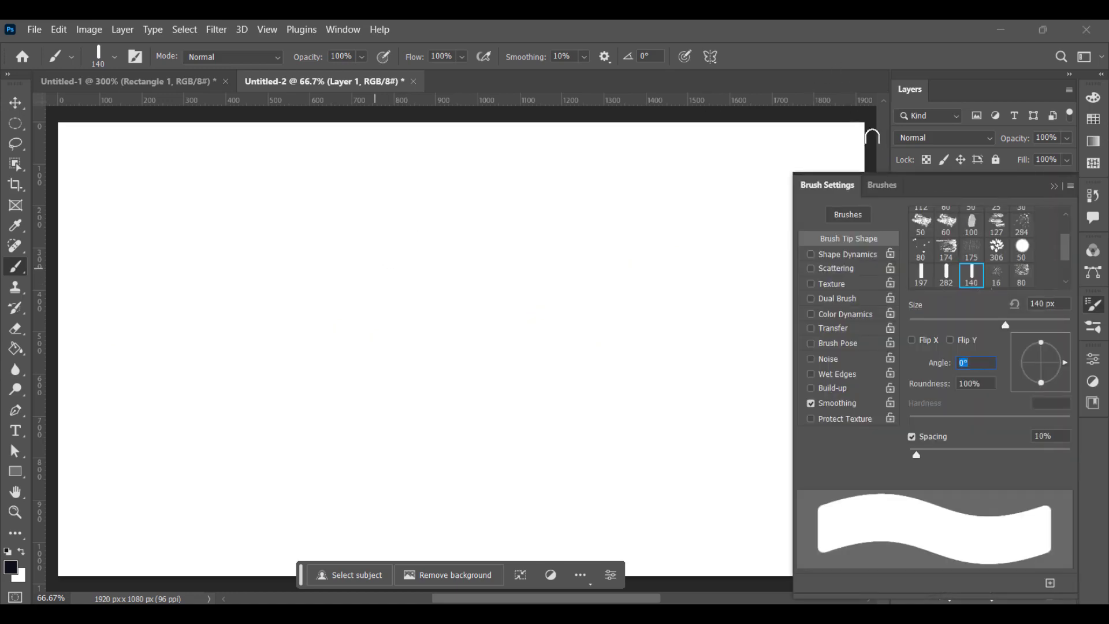
- Set the stitch brush tip angle to 90° and its spacing to 565%
{"action": "mouse_move", "coordinate": [953, 186]}
{"action": "left_mouse_down"}
{"action": "mouse_move", "coordinate": [835, 148]}
{"action": "mouse_move", "coordinate": [729, 140]}
{"action": "left_mouse_up"}
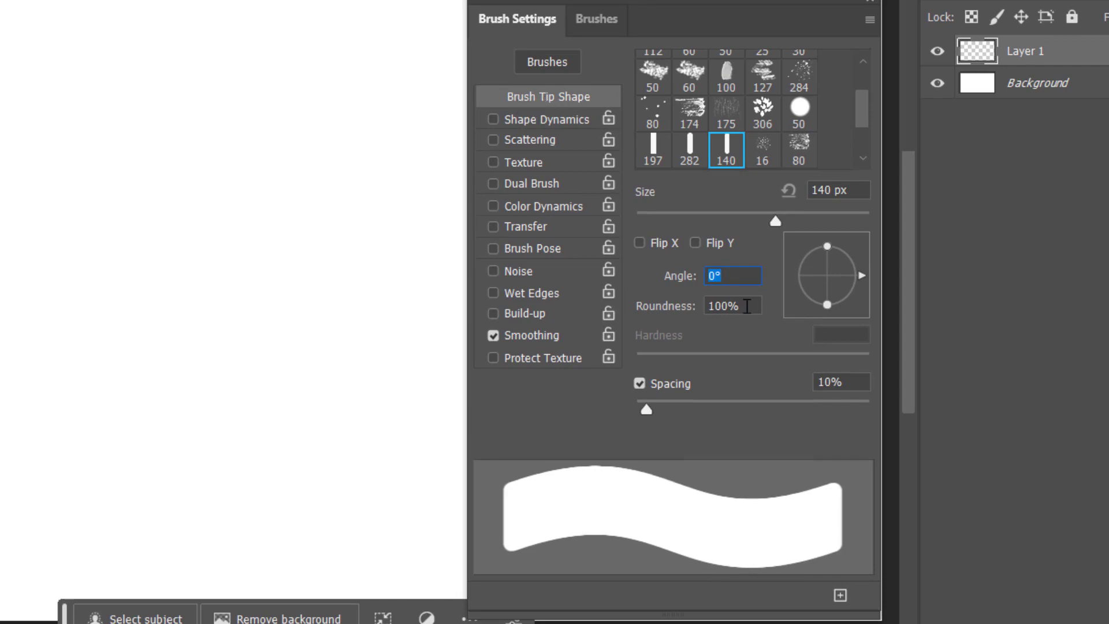
{"action": "left_click_drag", "start_coordinate": [645, 411], "coordinate": [751, 411]}
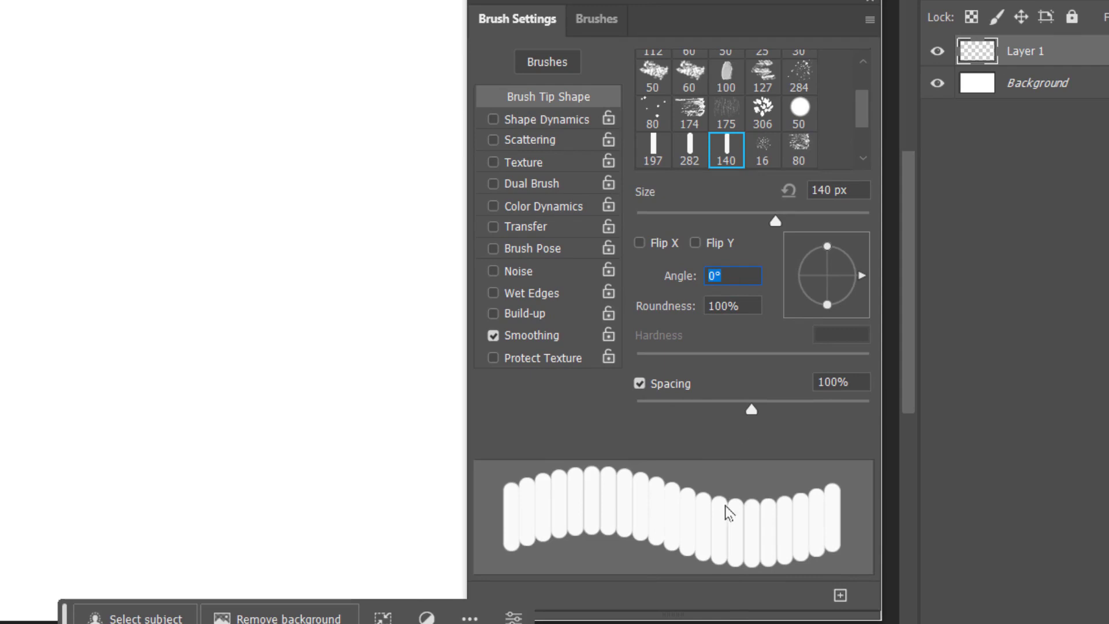
{"action": "left_click", "coordinate": [747, 411]}
{"action": "left_click_drag", "start_coordinate": [757, 411], "coordinate": [820, 408]}
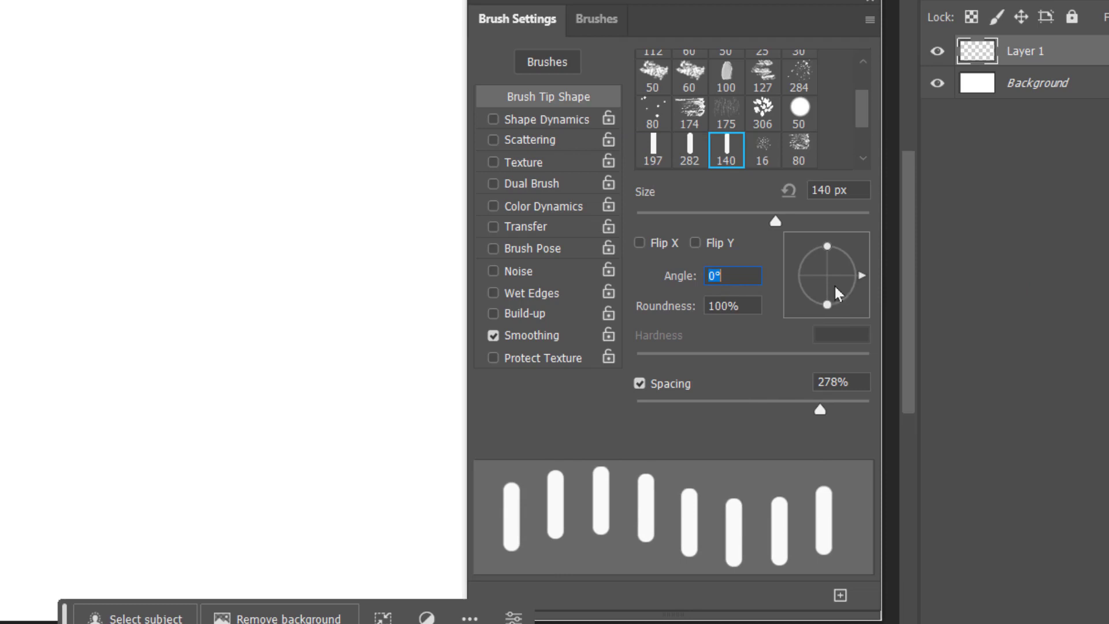
{"action": "type", "text": "90"}
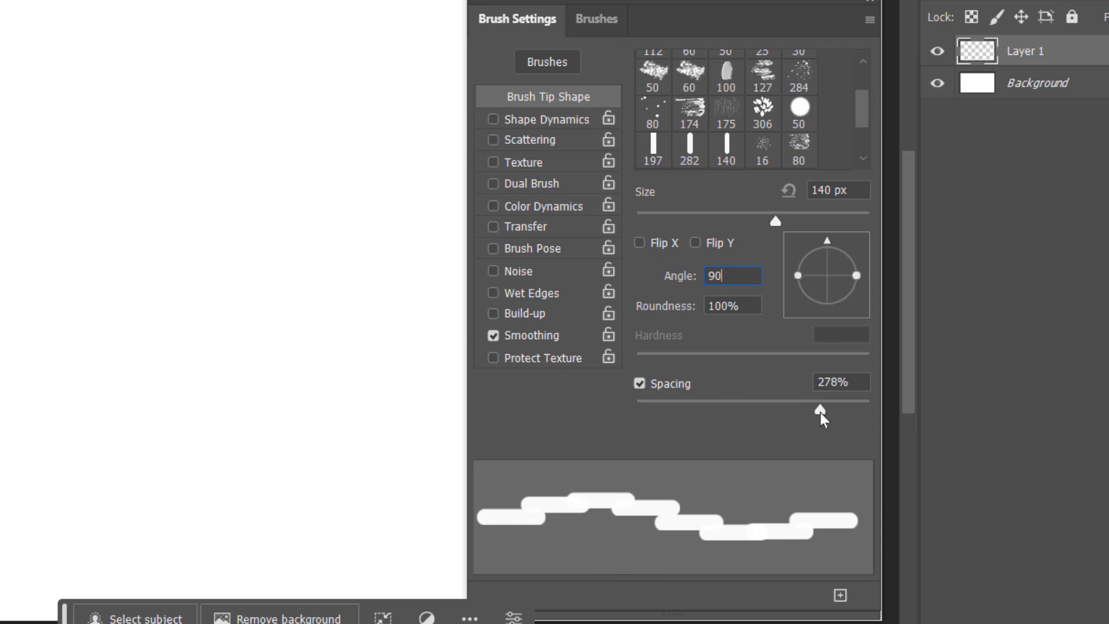
{"action": "left_click_drag", "start_coordinate": [821, 413], "coordinate": [848, 412]}
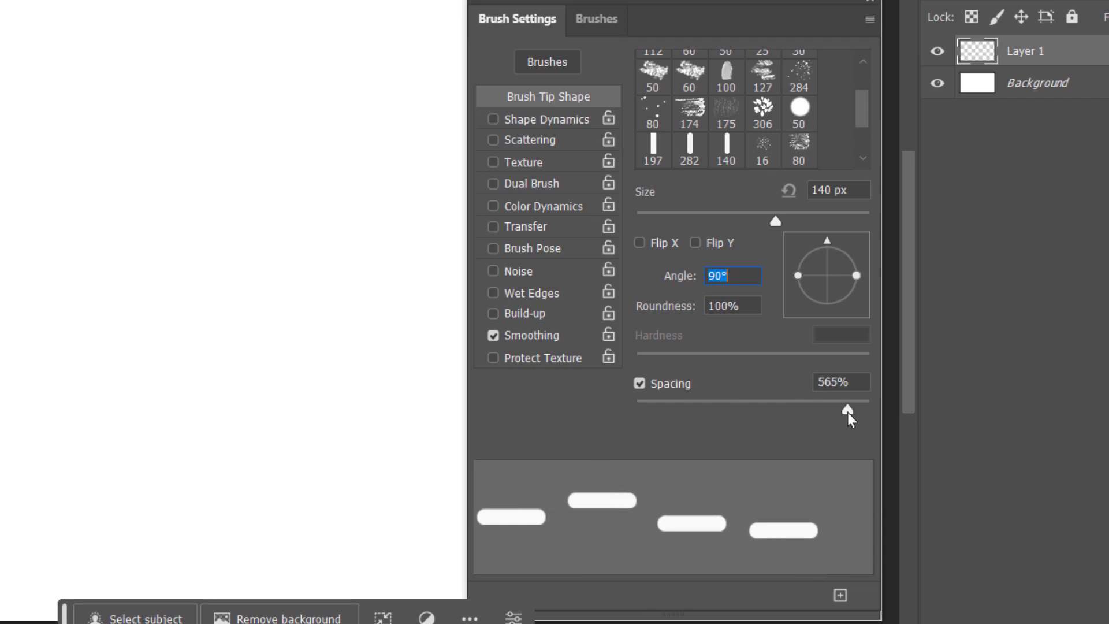
- Enable Shape Dynamics with Angle Jitter controlled by Direction, then collapse Brush Settings
{"action": "left_click", "coordinate": [526, 123]}
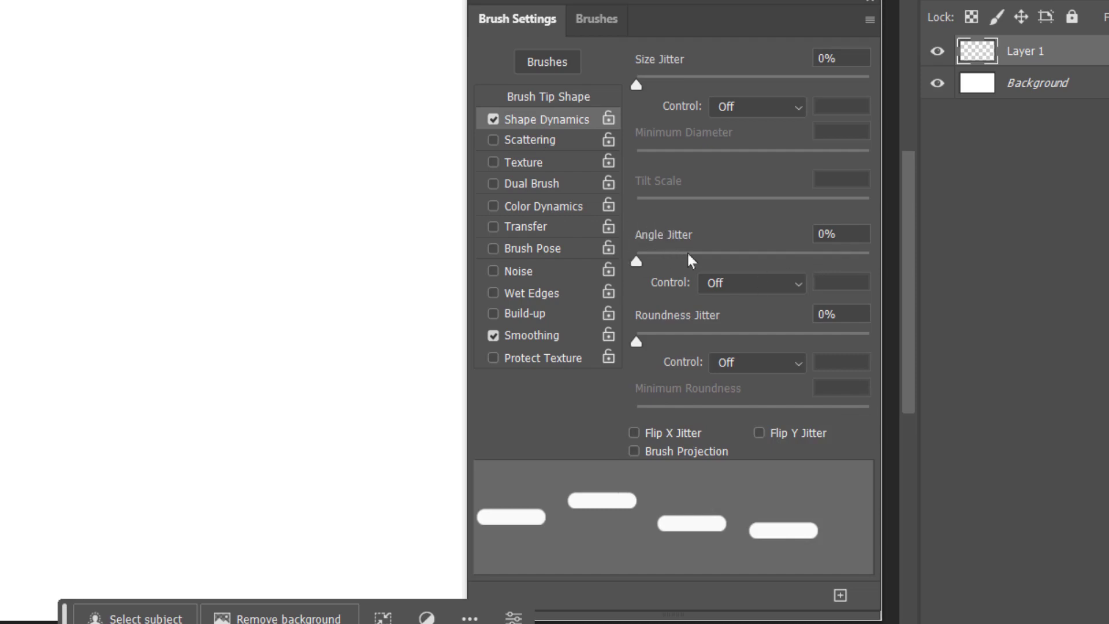
{"action": "left_click", "coordinate": [726, 283]}
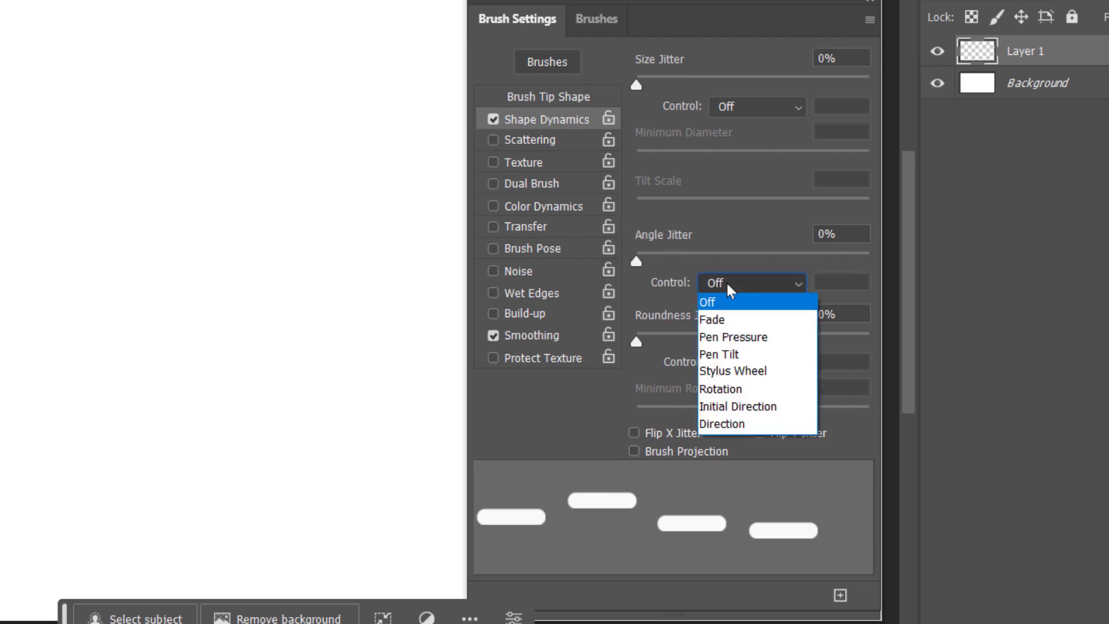
{"action": "left_click", "coordinate": [747, 423]}
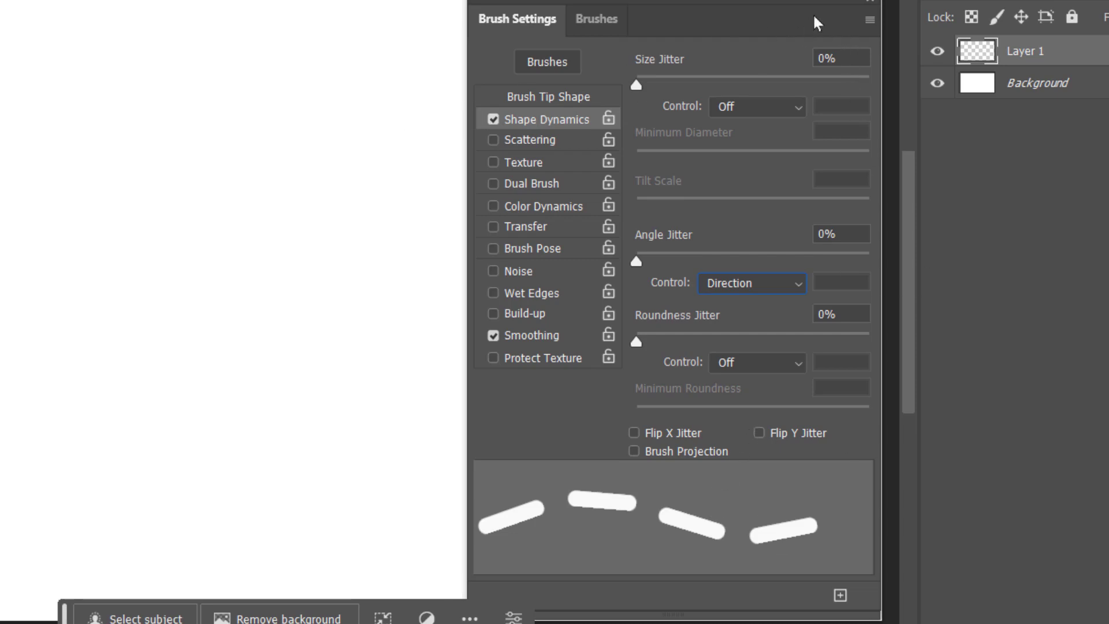
{"action": "left_click", "coordinate": [854, 10]}
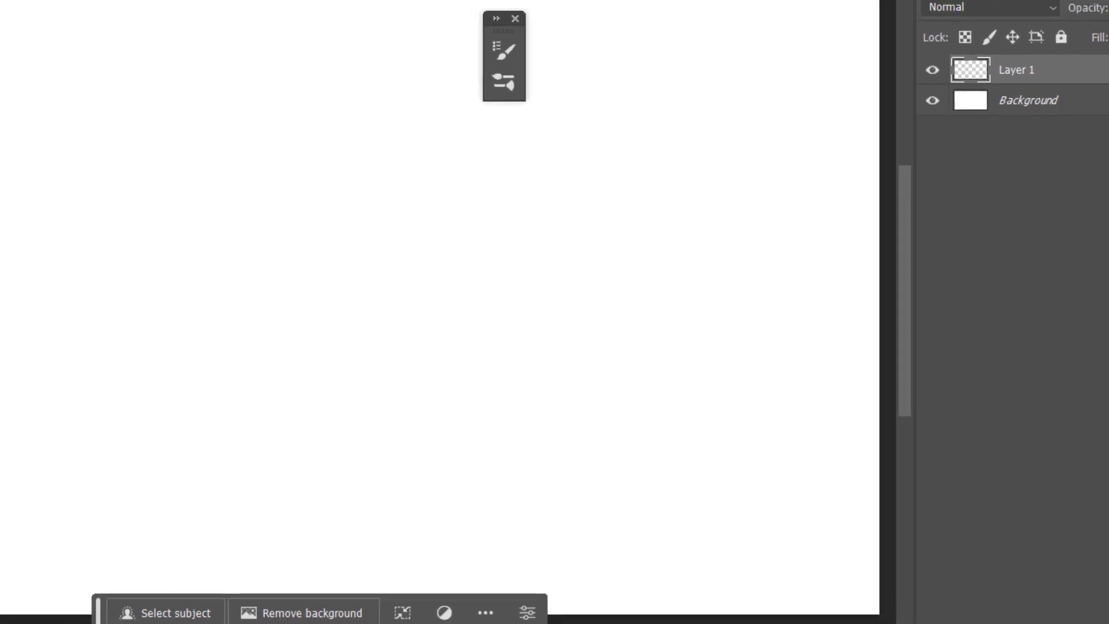
- Paint a dashed test stroke across the canvas with the stitch brush, then undo it
{"action": "mouse_move", "coordinate": [0, 328]}
{"action": "left_mouse_down"}
{"action": "mouse_move", "coordinate": [64, 310]}
{"action": "mouse_move", "coordinate": [314, 385]}
{"action": "mouse_move", "coordinate": [500, 284]}
{"action": "left_mouse_up"}
{"action": "mouse_move", "coordinate": [603, 344]}
{"action": "left_mouse_down"}
{"action": "mouse_move", "coordinate": [678, 387]}
{"action": "mouse_move", "coordinate": [712, 379]}
{"action": "left_mouse_up"}
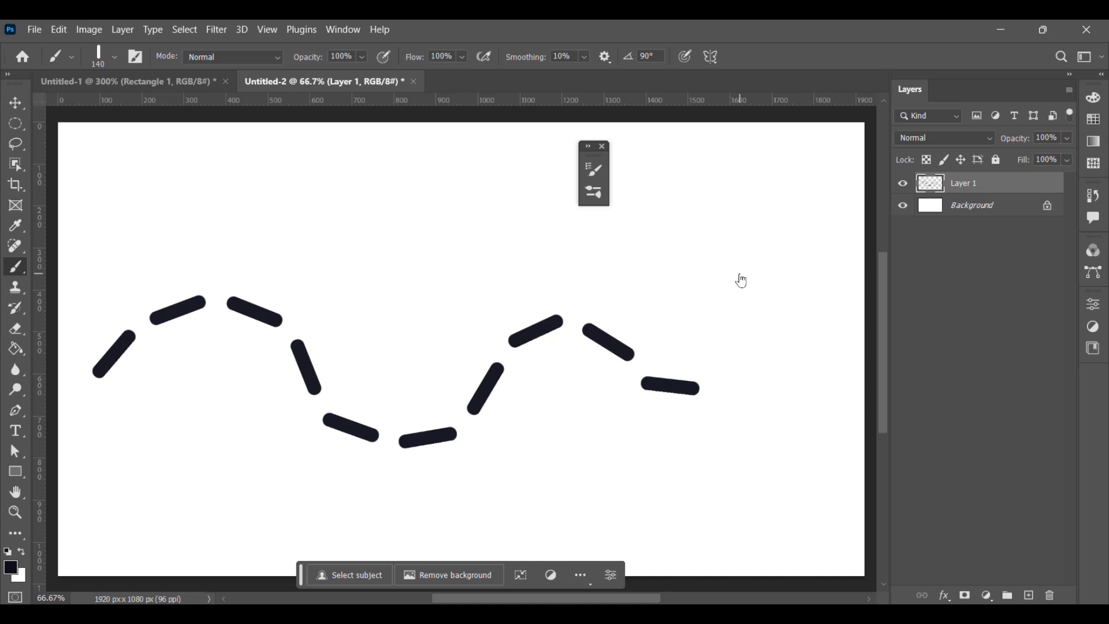
{"action": "key", "text": "ctrl+z"}
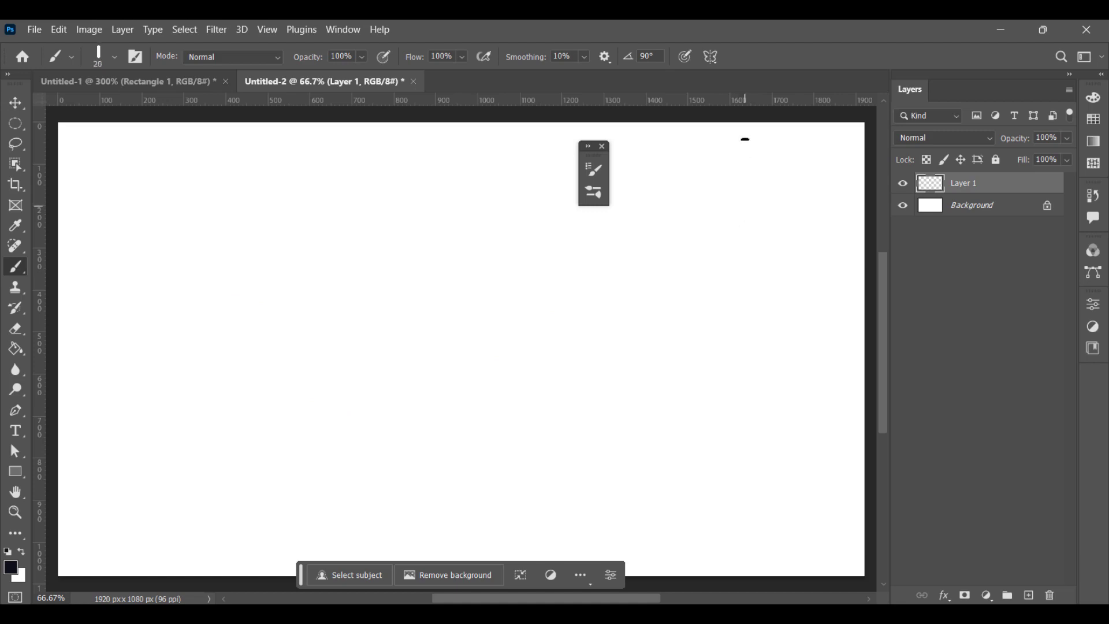
- Paint two thinner 20 px dashed test strokes, then undo both
{"action": "mouse_move", "coordinate": [111, 271]}
{"action": "left_mouse_down"}
{"action": "mouse_move", "coordinate": [194, 263]}
{"action": "mouse_move", "coordinate": [222, 357]}
{"action": "mouse_move", "coordinate": [320, 389]}
{"action": "mouse_move", "coordinate": [392, 298]}
{"action": "mouse_move", "coordinate": [488, 337]}
{"action": "mouse_move", "coordinate": [642, 318]}
{"action": "mouse_move", "coordinate": [756, 274]}
{"action": "mouse_move", "coordinate": [799, 180]}
{"action": "mouse_move", "coordinate": [729, 172]}
{"action": "mouse_move", "coordinate": [618, 294]}
{"action": "mouse_move", "coordinate": [419, 213]}
{"action": "mouse_move", "coordinate": [325, 242]}
{"action": "mouse_move", "coordinate": [288, 190]}
{"action": "mouse_move", "coordinate": [230, 250]}
{"action": "mouse_move", "coordinate": [336, 340]}
{"action": "mouse_move", "coordinate": [392, 447]}
{"action": "mouse_move", "coordinate": [699, 454]}
{"action": "left_mouse_up"}
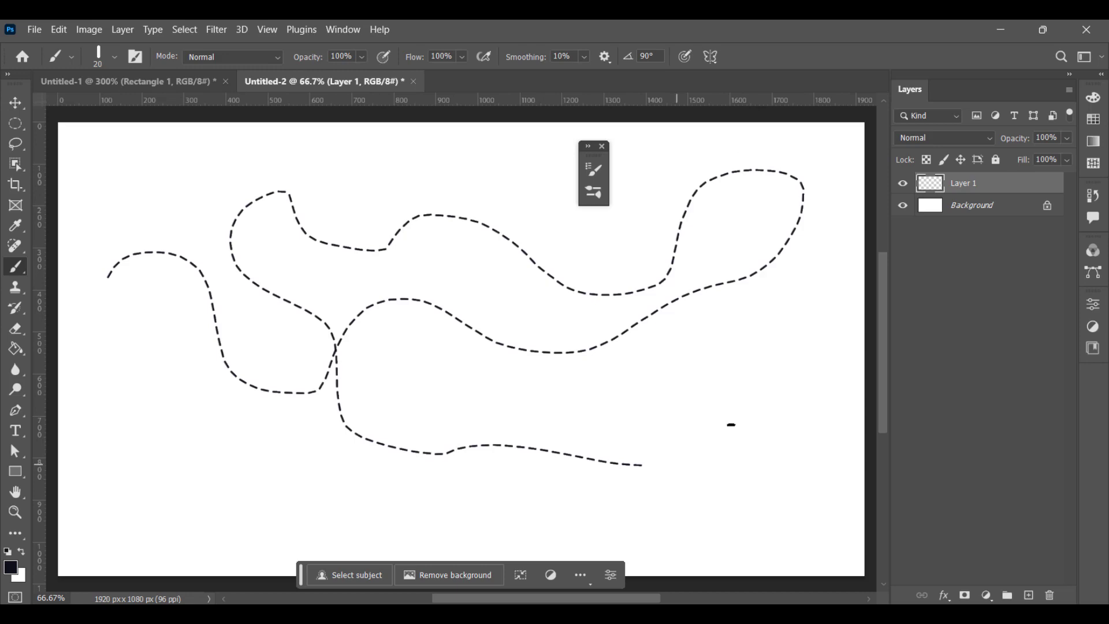
{"action": "mouse_move", "coordinate": [757, 353]}
{"action": "left_mouse_down"}
{"action": "mouse_move", "coordinate": [298, 460]}
{"action": "mouse_move", "coordinate": [129, 442]}
{"action": "left_mouse_up"}
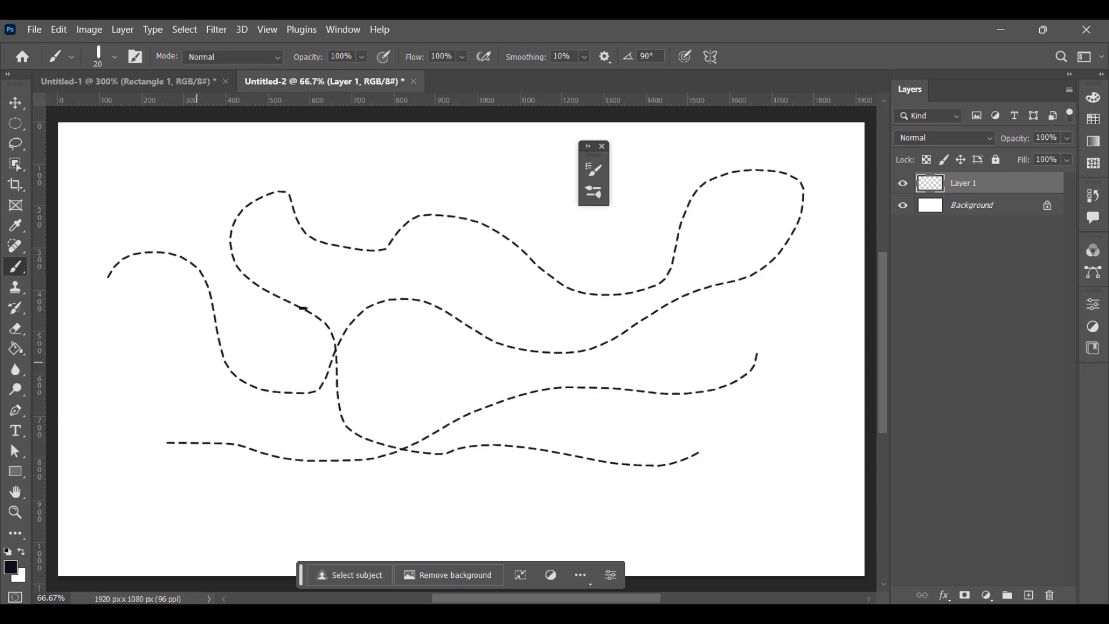
{"action": "key", "text": "ctrl+z"}
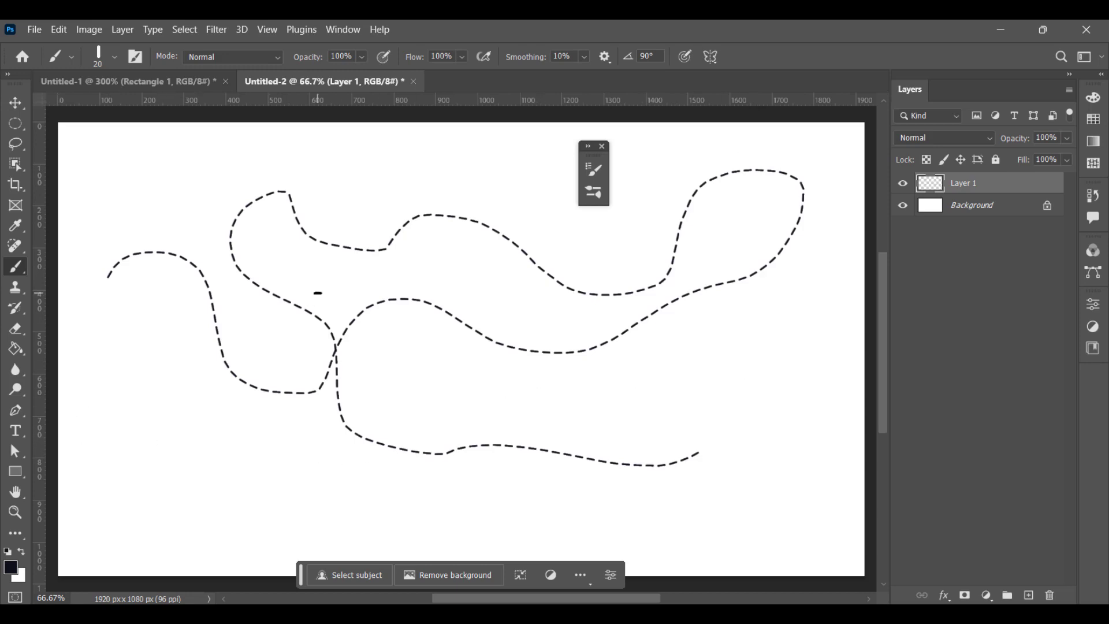
{"action": "key", "text": "ctrl+z"}
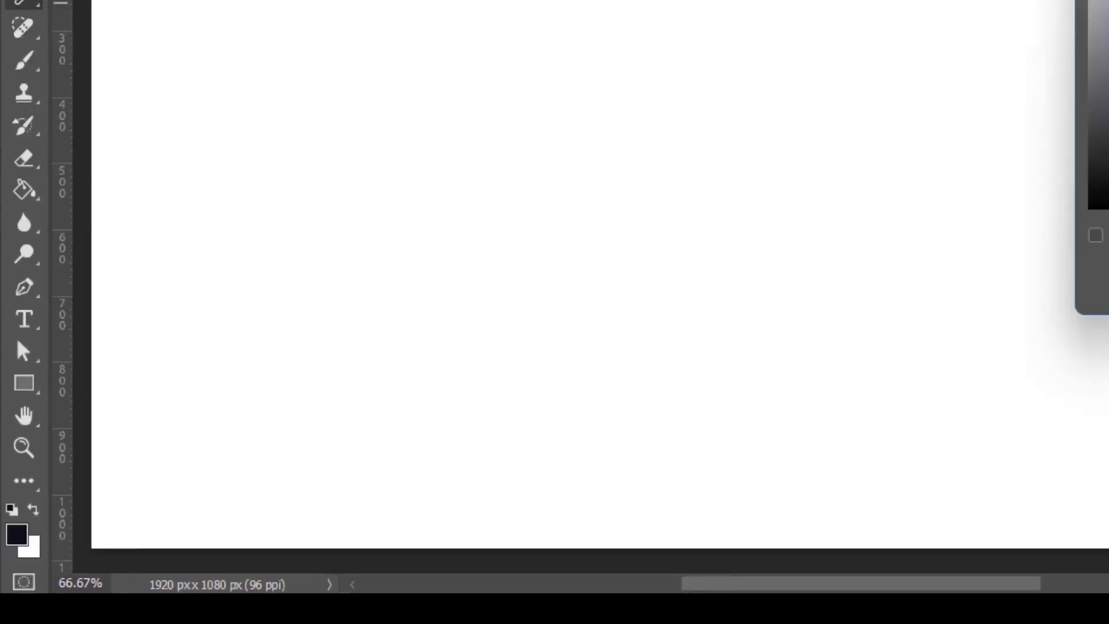
- Set the foreground colour to dark red #ae213f and switch back to the Brush tool
{"action": "left_click", "coordinate": [42, 399]}
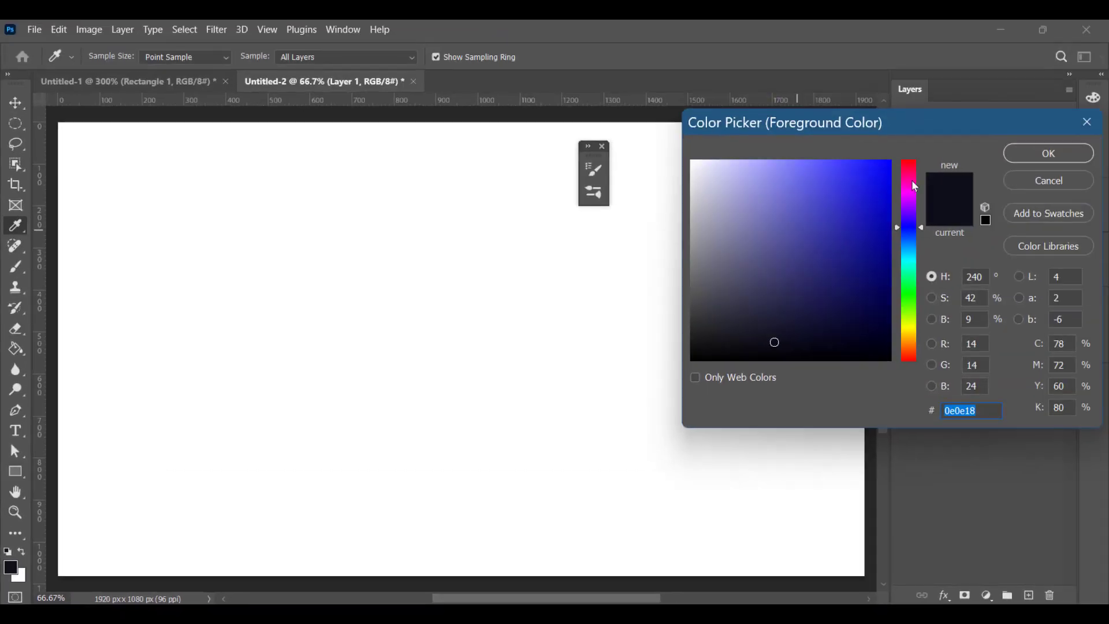
{"action": "type", "text": "180e10"}
{"action": "left_click", "coordinate": [882, 176]}
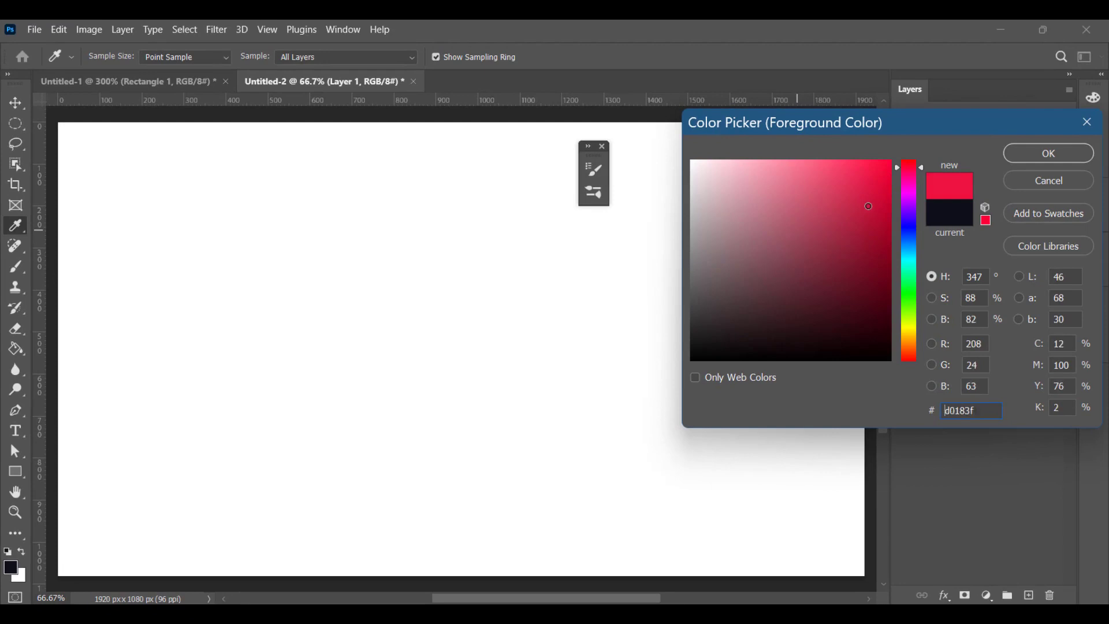
{"action": "mouse_move", "coordinate": [868, 206]}
{"action": "left_mouse_down"}
{"action": "mouse_move", "coordinate": [869, 234]}
{"action": "mouse_move", "coordinate": [854, 224]}
{"action": "left_mouse_up"}
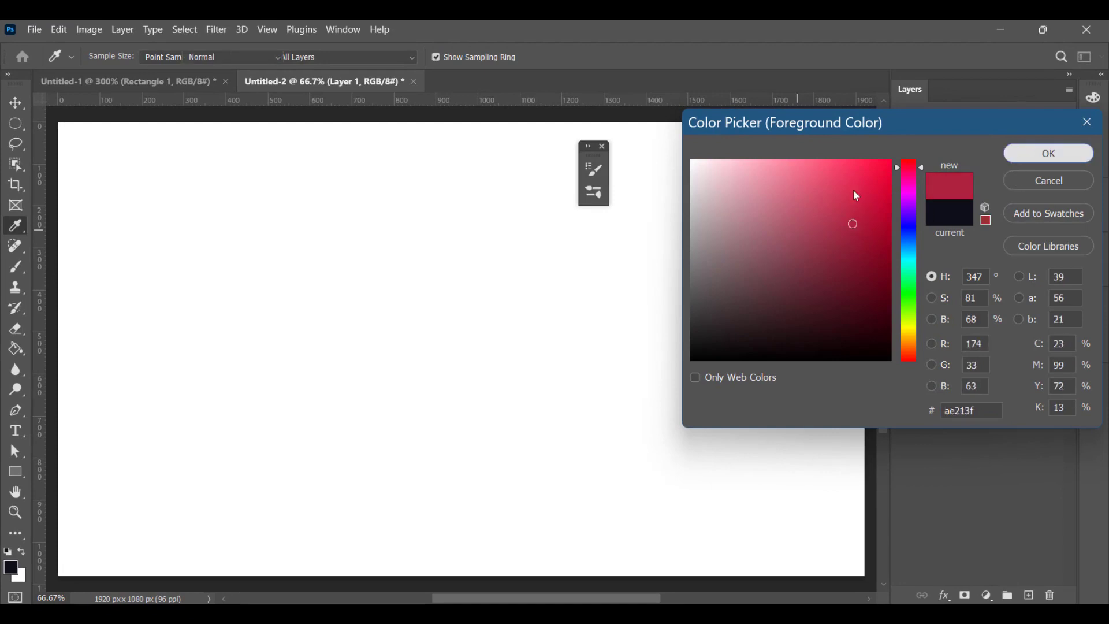
{"action": "left_click", "coordinate": [1048, 153]}
{"action": "key", "text": "b"}
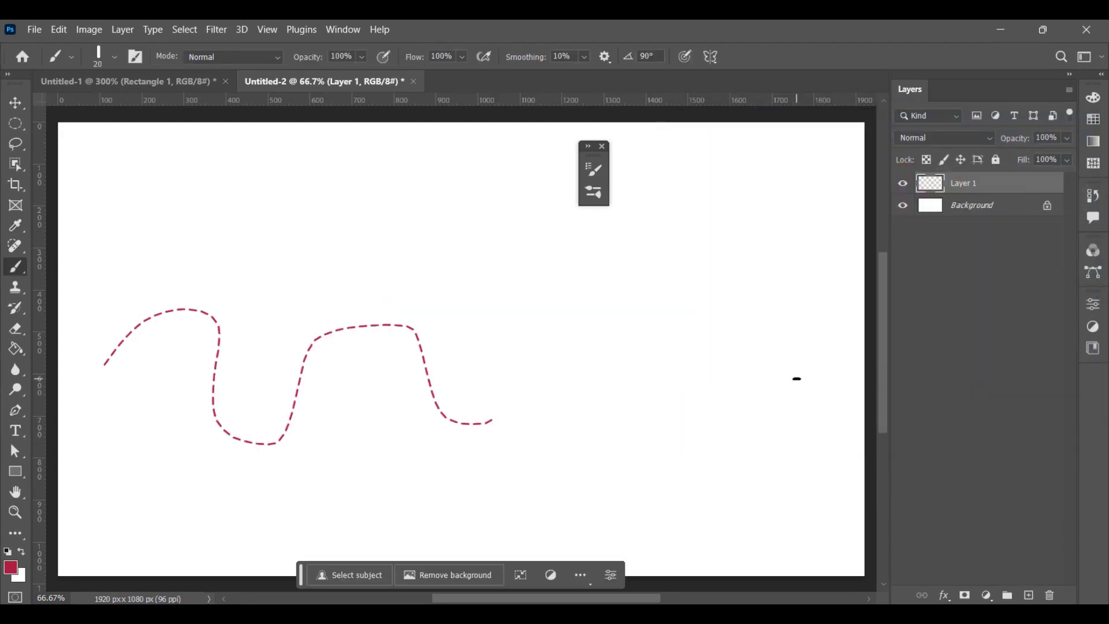